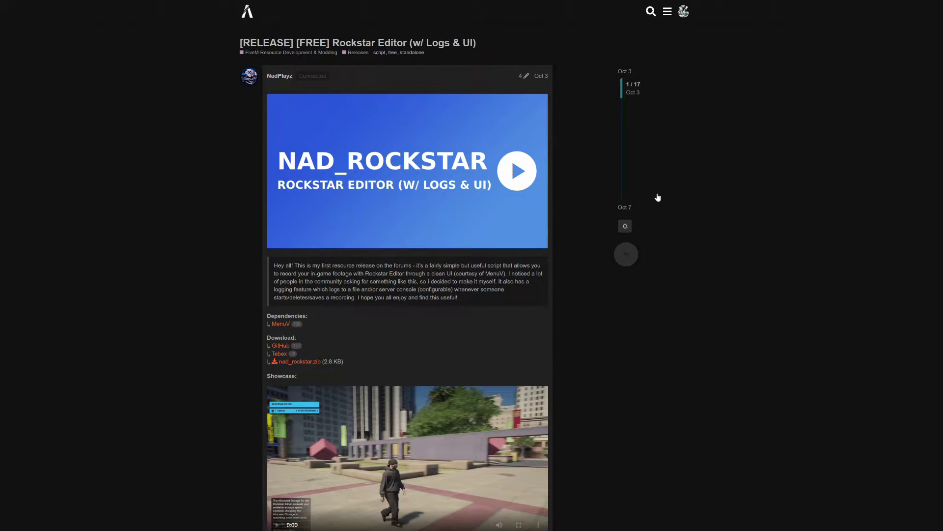
# - Read through the forum post's MenuV dependency and configuration notes, checking the MenuV link without opening it
pyautogui.scroll(-2, 658, 197)
pyautogui.scroll(-1, 294, 226)
pyautogui.scroll(-1, 291, 168)
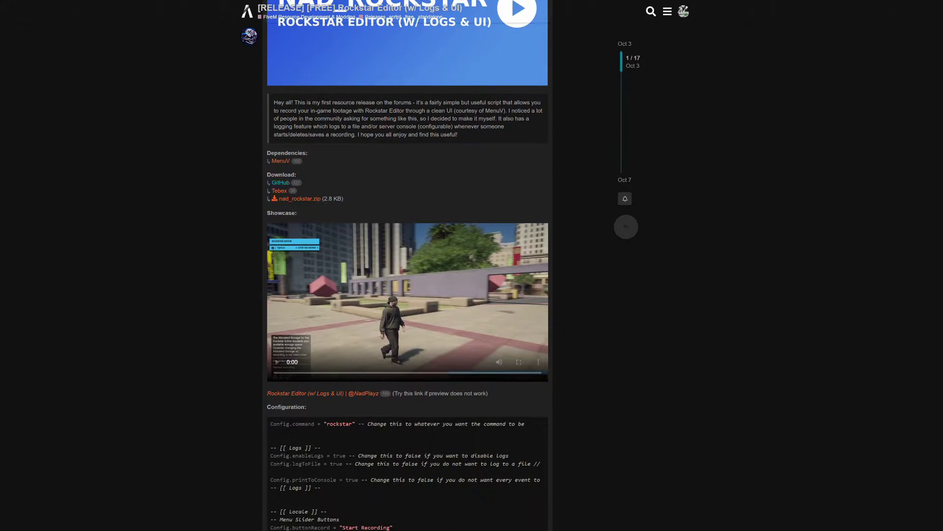
pyautogui.scroll(-3, 456, 132)
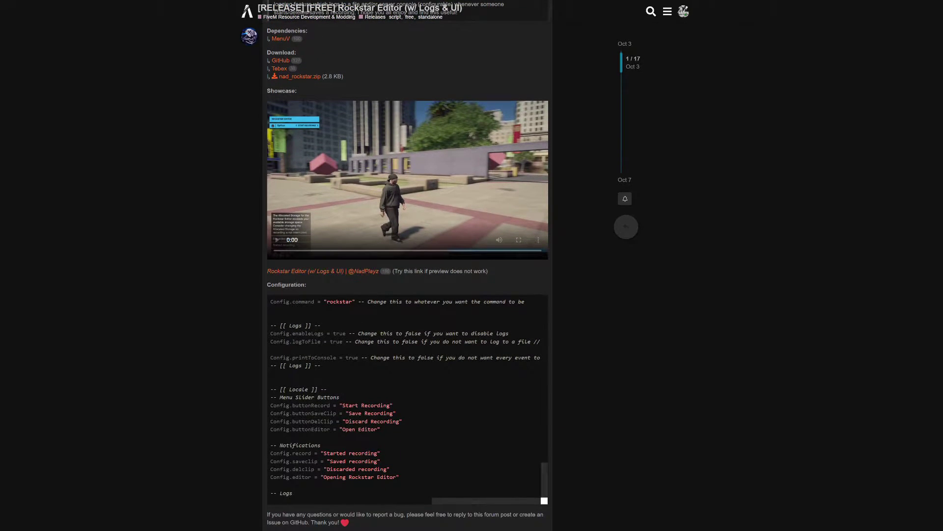
pyautogui.scroll(-2, 317, 308)
pyautogui.scroll(2, 316, 308)
pyautogui.scroll(-4, 601, 302)
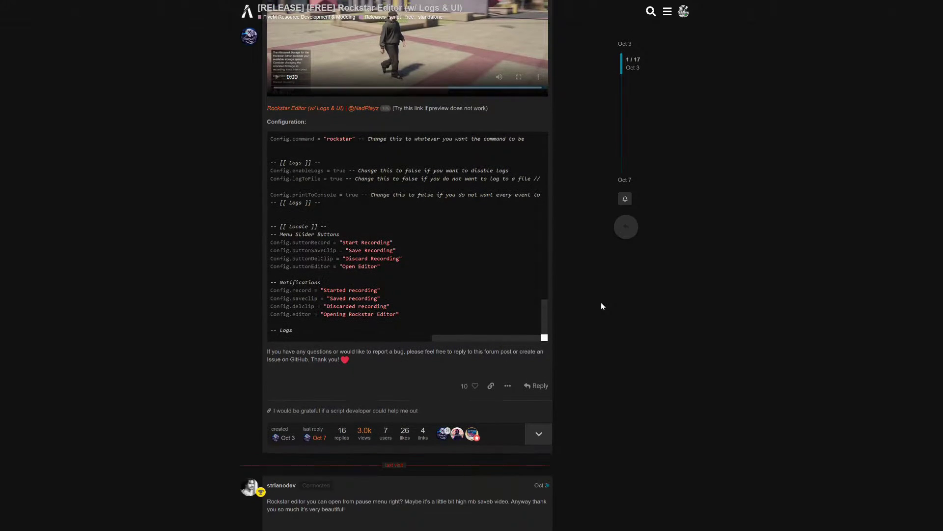
pyautogui.scroll(4, 601, 302)
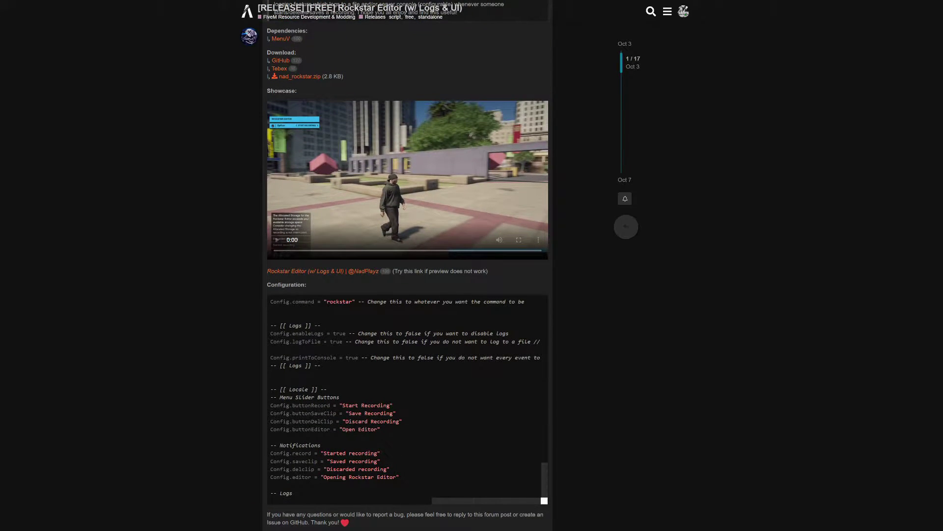
pyautogui.scroll(2, 548, 351)
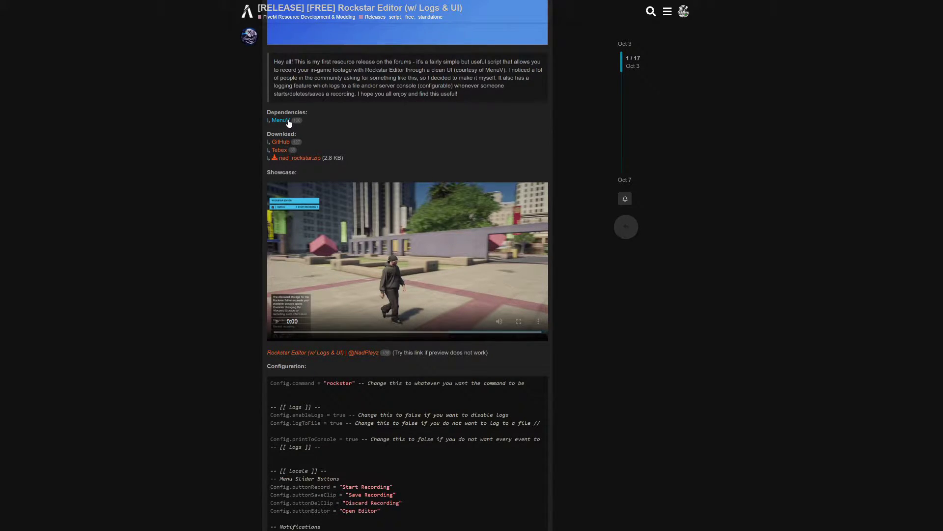
pyautogui.rightClick(285, 120)
pyautogui.click(320, 113)
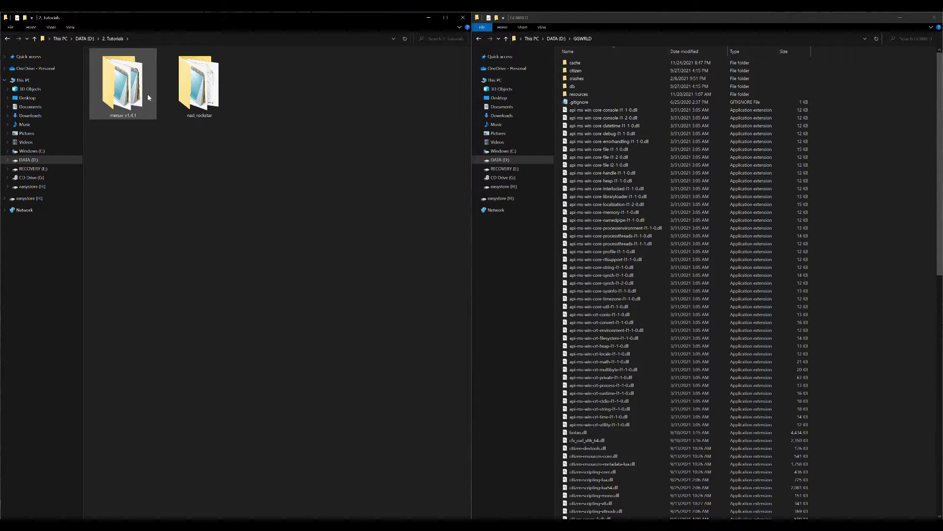
# - Open the GGWRLD server's resources folder beside the downloaded menuv_v1.4.1 and nad_rockstar folders
pyautogui.click(113, 107)
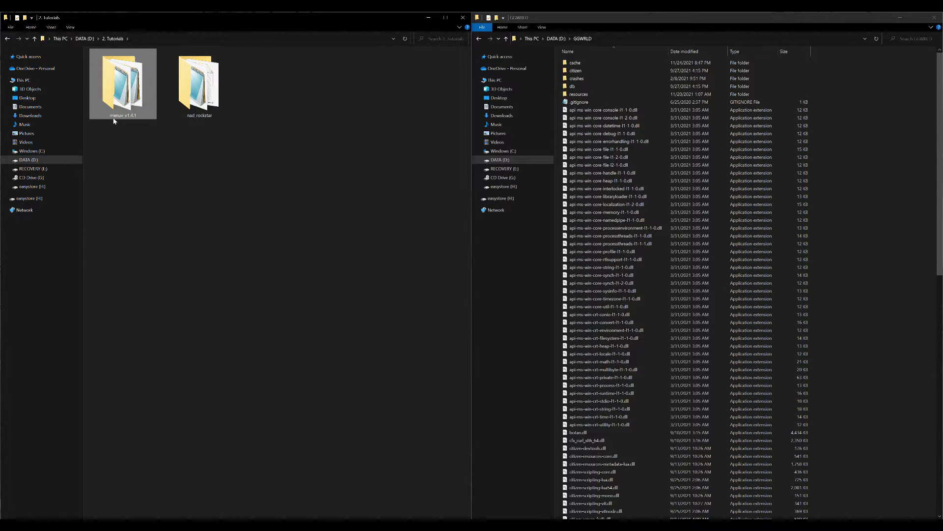
pyautogui.click(189, 116)
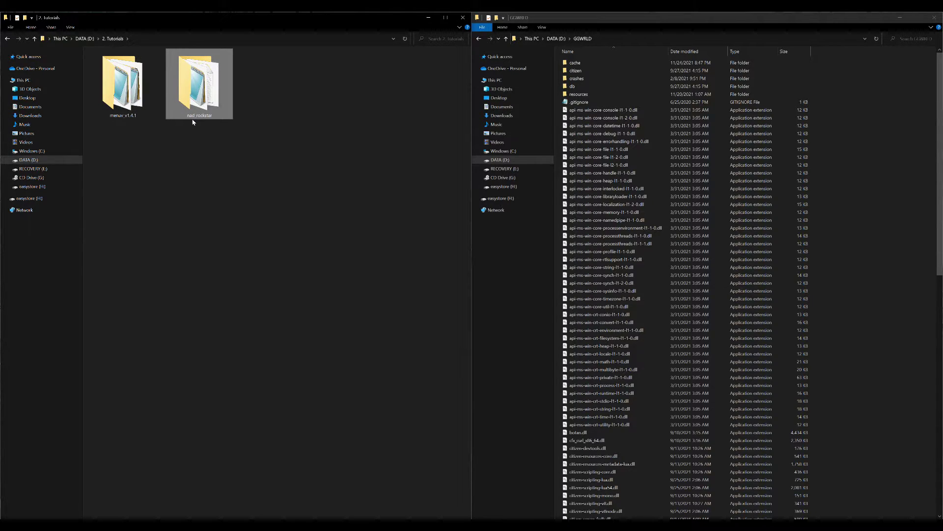
pyautogui.click(294, 124)
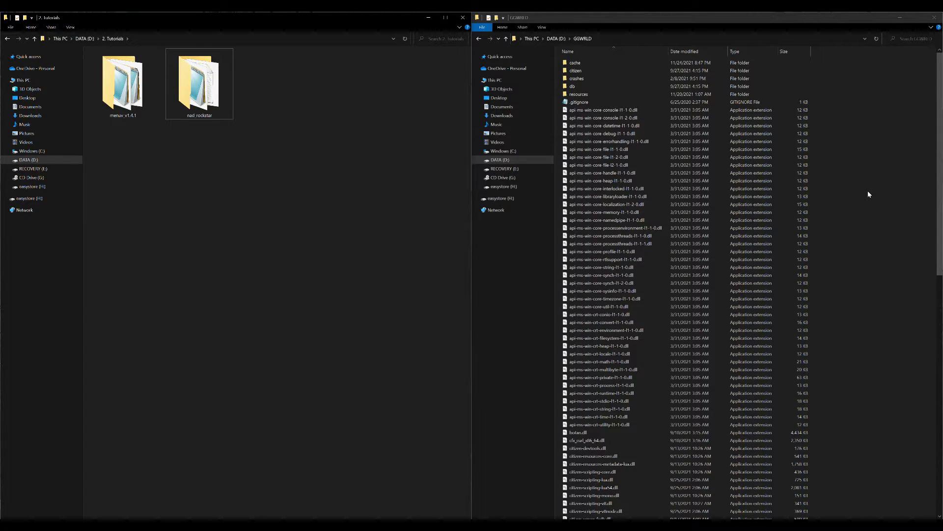
pyautogui.doubleClick(598, 95)
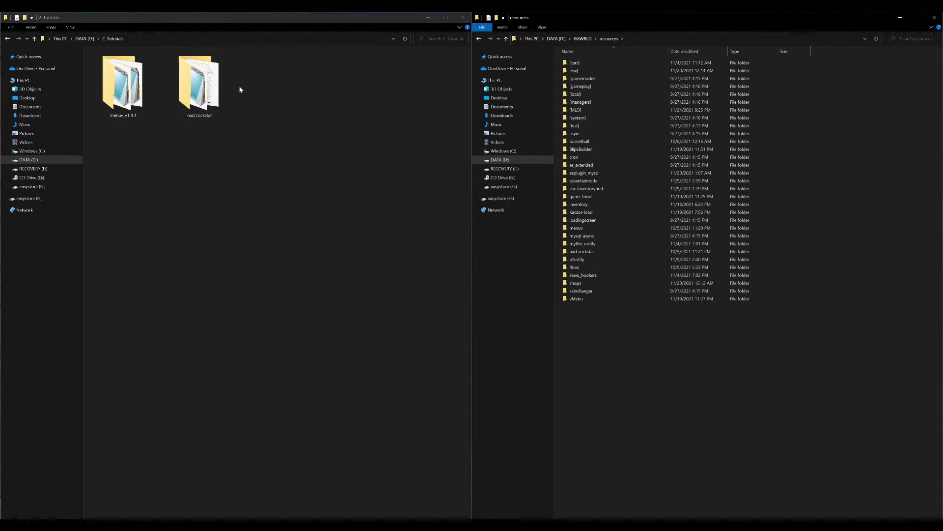
# - Drag nad_rockstar into the resources folder, cancelling the replace because the files already exist
pyautogui.click(211, 88)
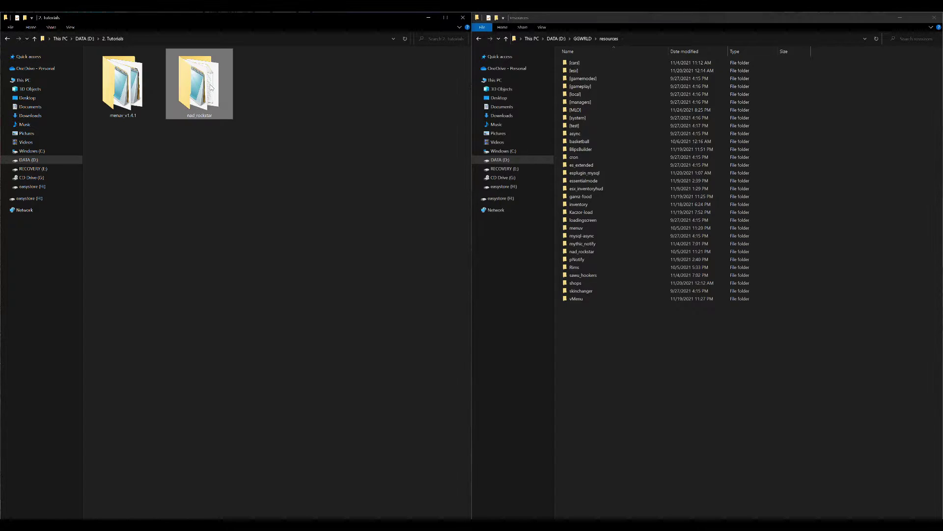
pyautogui.moveTo(207, 89); pyautogui.dragTo(751, 393)
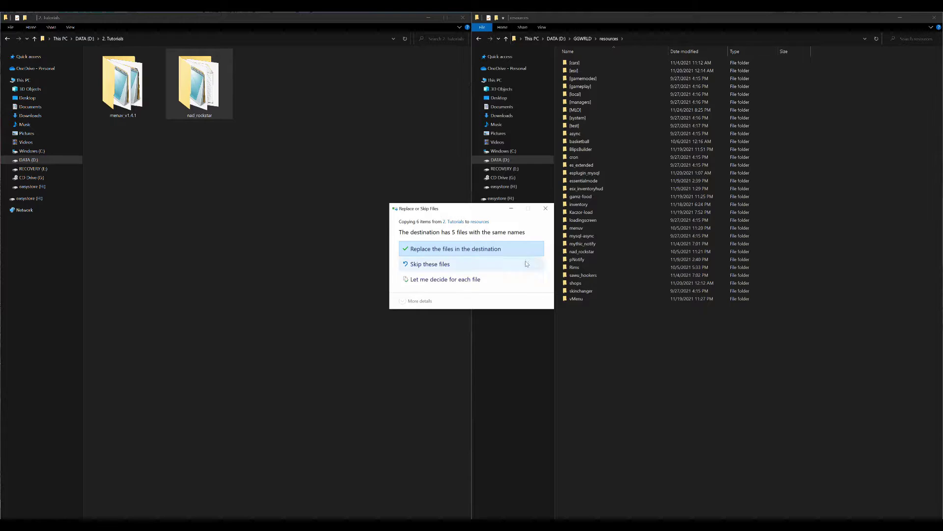
pyautogui.click(547, 209)
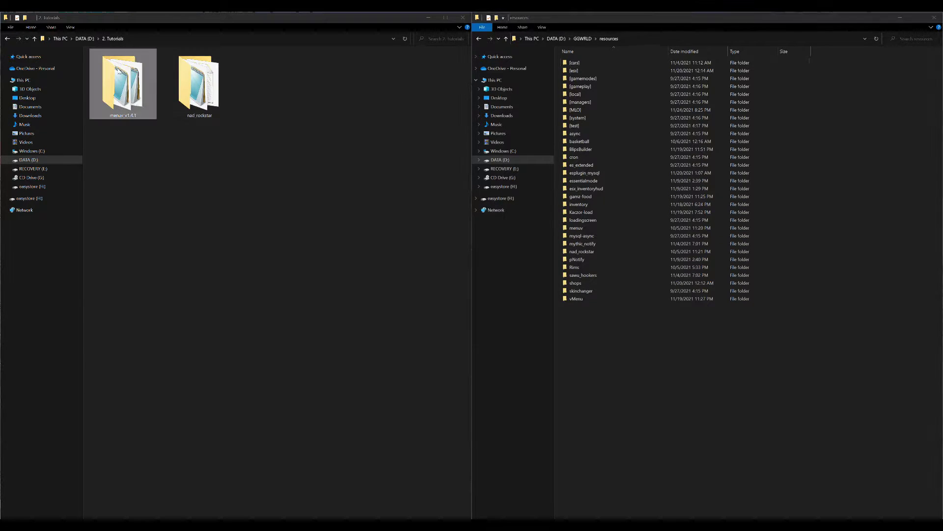
pyautogui.click(113, 96)
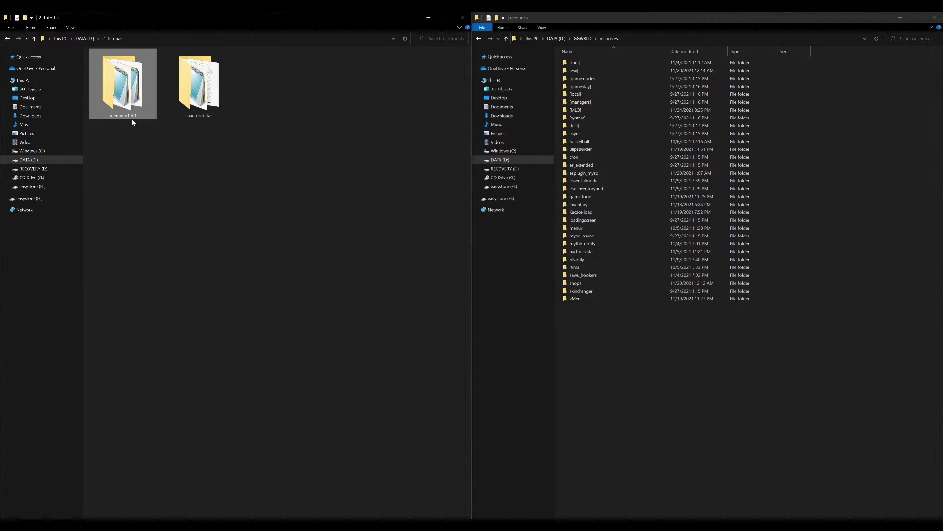
# - Check the menuv_v1.4.1 folder's contents, then rename it to menuv by deleting the '_v1.4.1' suffix
pyautogui.doubleClick(127, 95)
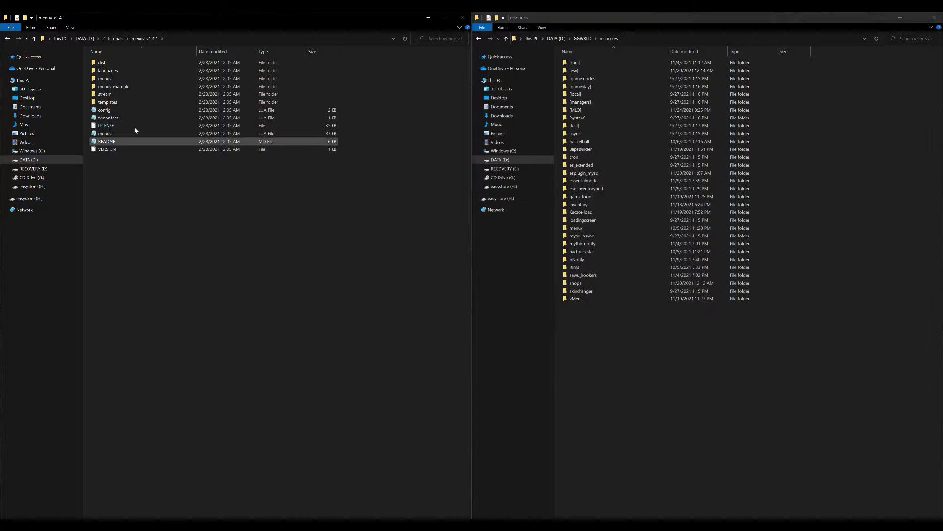
pyautogui.click(34, 38)
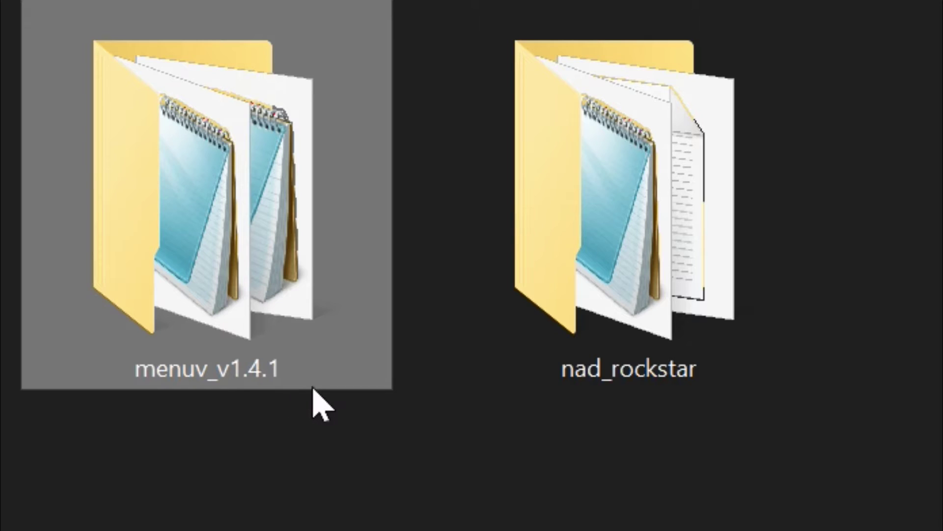
pyautogui.press('F2')
pyautogui.press('End')
pyautogui.hotkey('shift', 'Left')
pyautogui.hotkey('shift', 'Left')
pyautogui.hotkey('shift', 'Left')
pyautogui.hotkey('shift', 'Left')
pyautogui.hotkey('shift', 'Left')
pyautogui.hotkey('shift', 'Left')
pyautogui.hotkey('shift', 'Left')
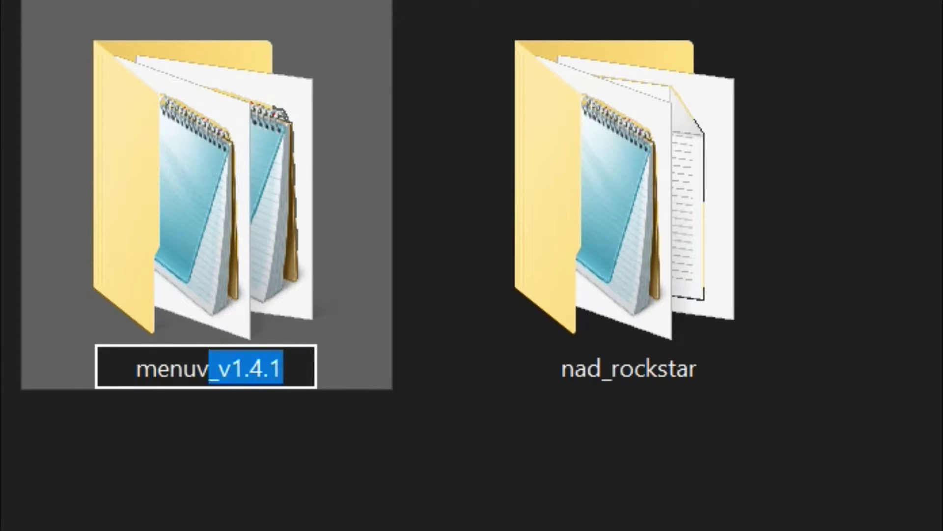
pyautogui.press('BackSpace')
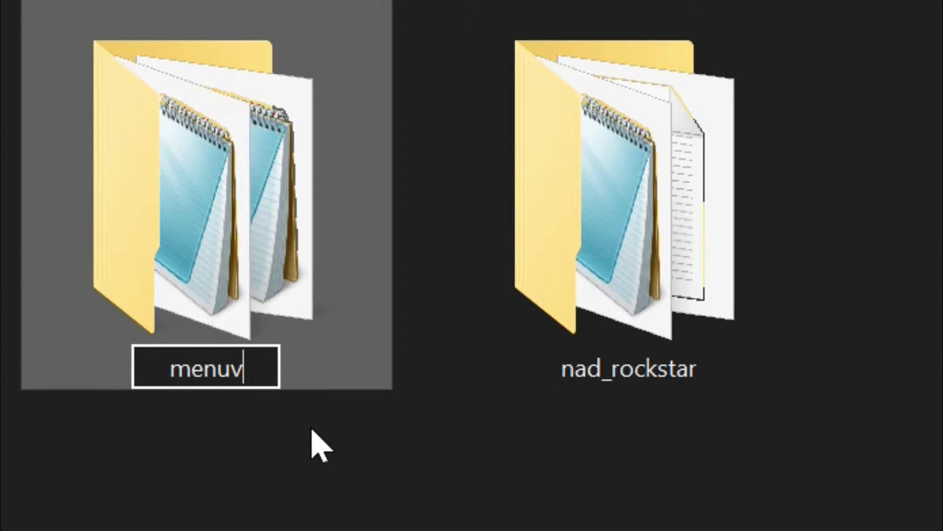
pyautogui.click(221, 456)
pyautogui.click(356, 249)
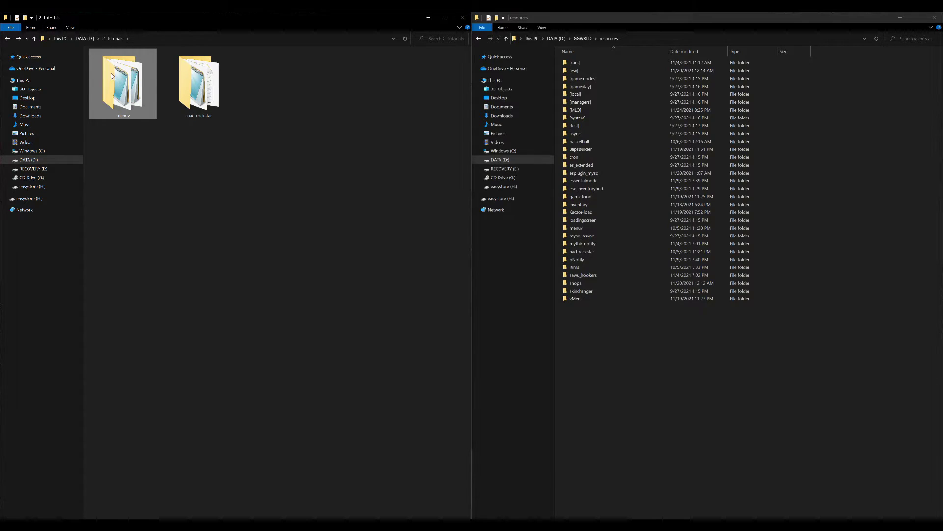
pyautogui.moveTo(116, 81); pyautogui.dragTo(723, 386)
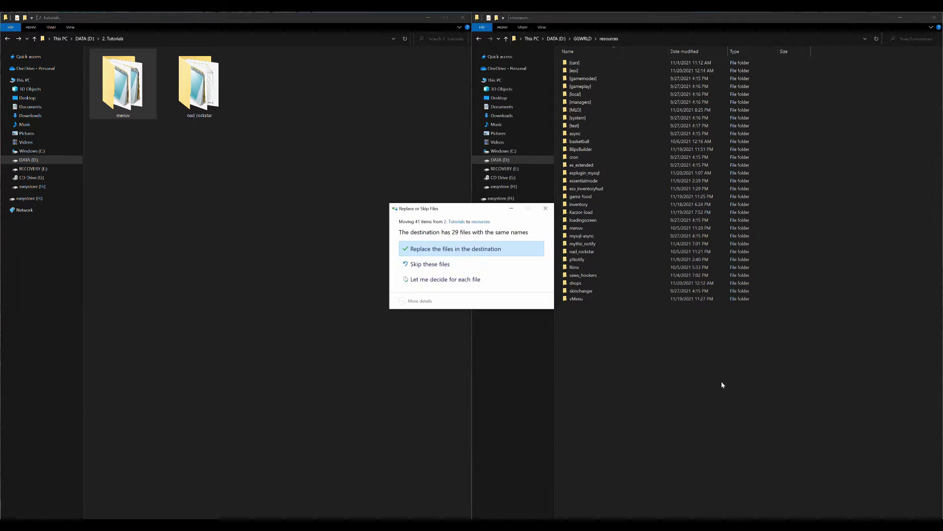
pyautogui.click(546, 208)
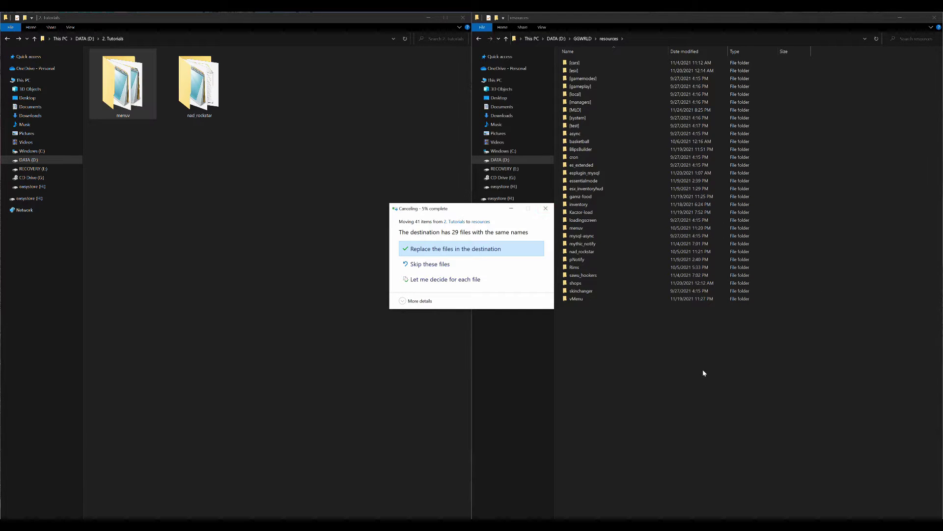
pyautogui.click(545, 207)
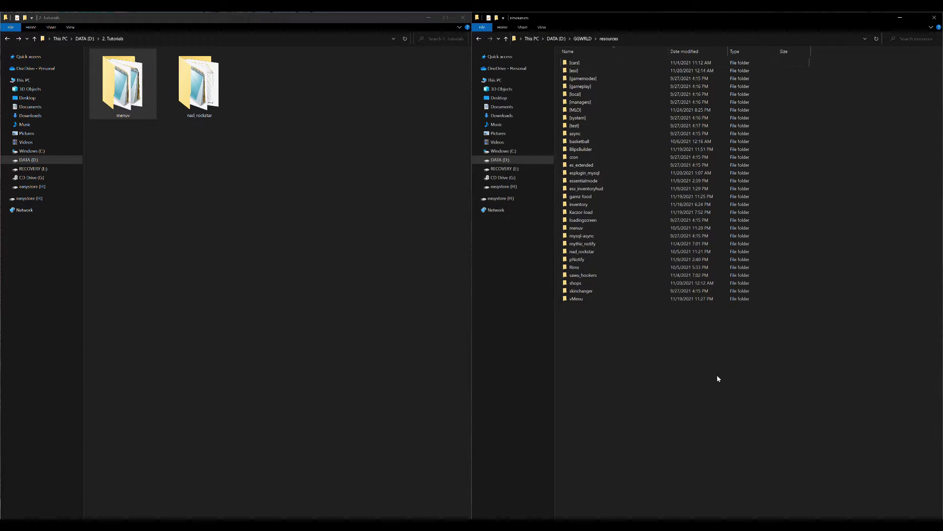
pyautogui.click(147, 93)
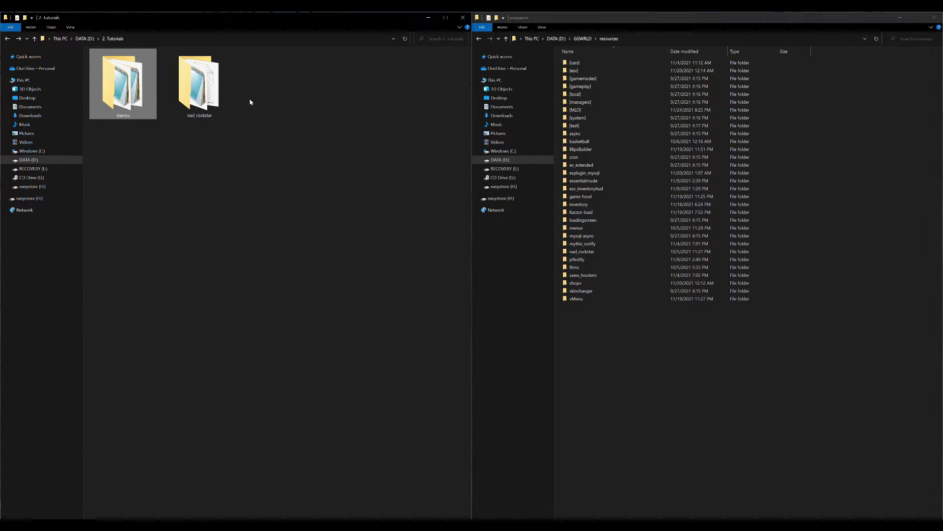
pyautogui.click(199, 84)
pyautogui.keyDown('ctrl'); pyautogui.click(146, 97); pyautogui.keyUp('ctrl')
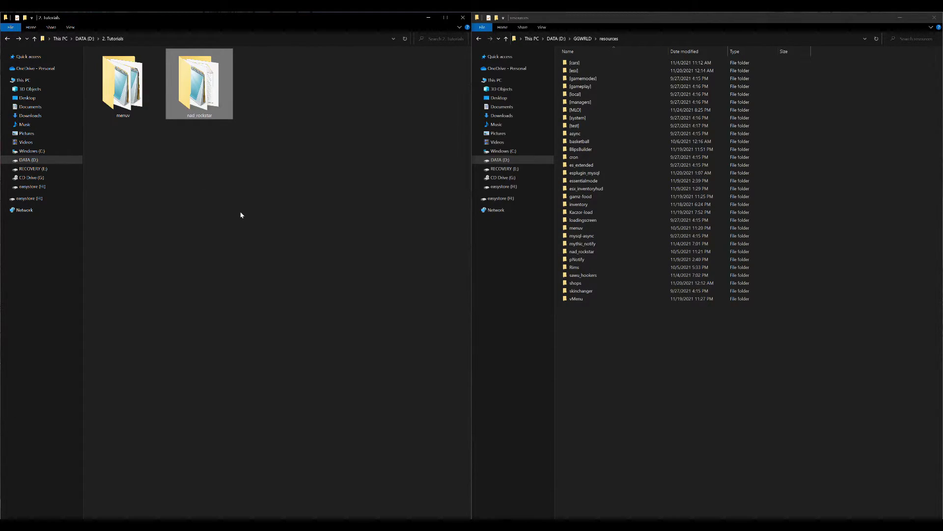
# - Add an 'ensure menuv' line after 'ensure shops' in server.cfg
pyautogui.moveTo(614, 525)
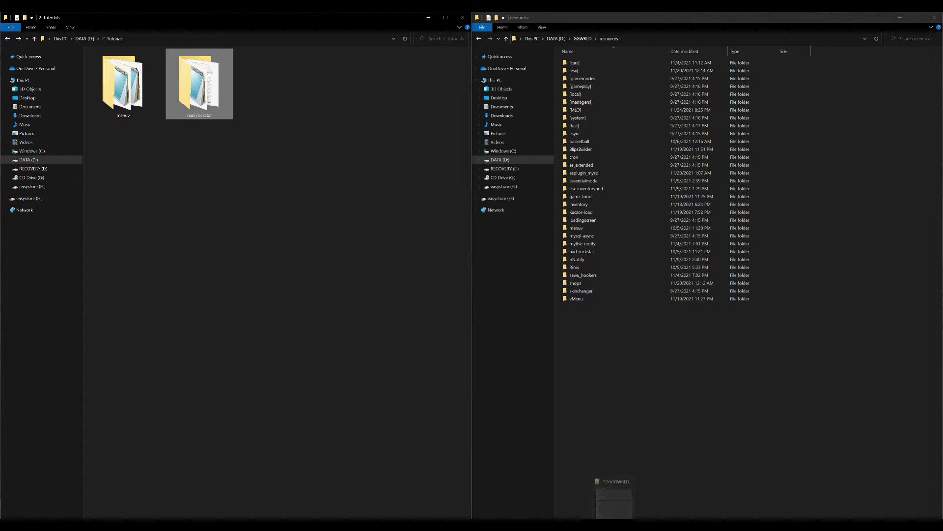
pyautogui.click(614, 499)
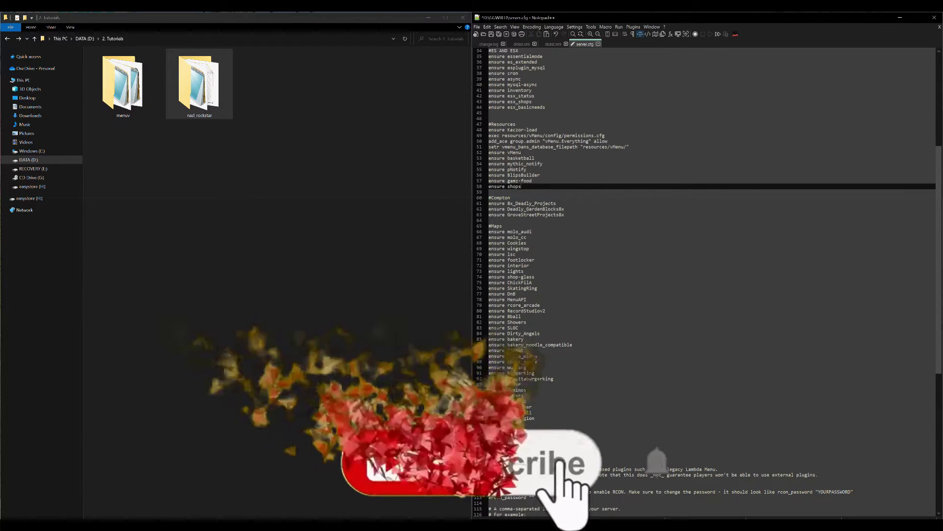
pyautogui.press('Return')
pyautogui.write('ensure')
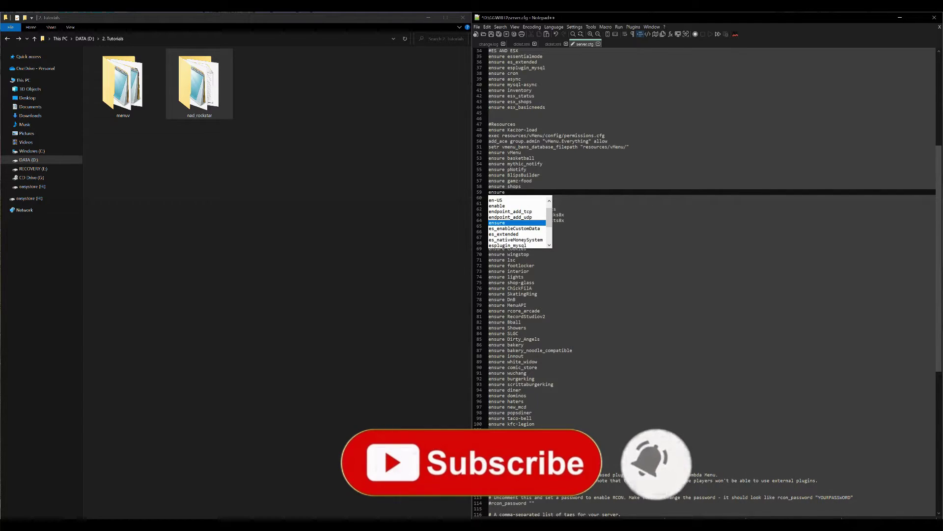
pyautogui.press('Return')
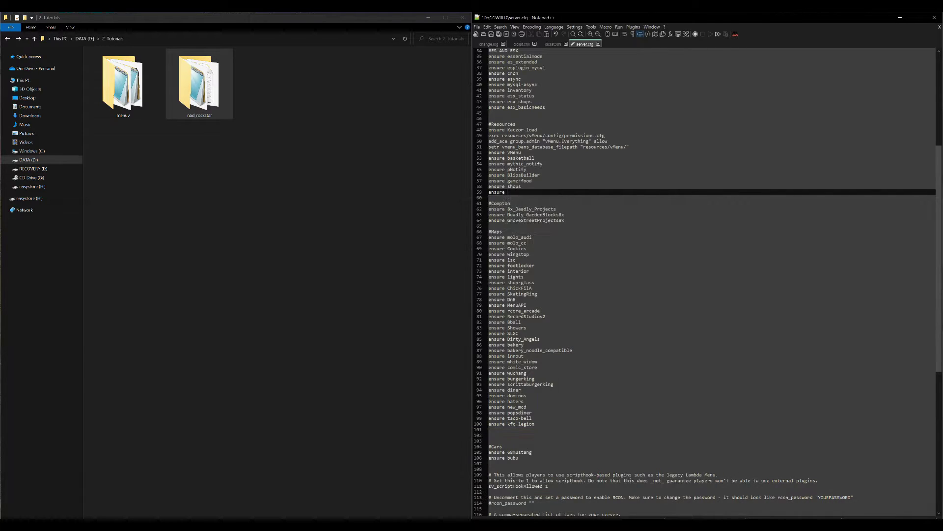
pyautogui.click(132, 116)
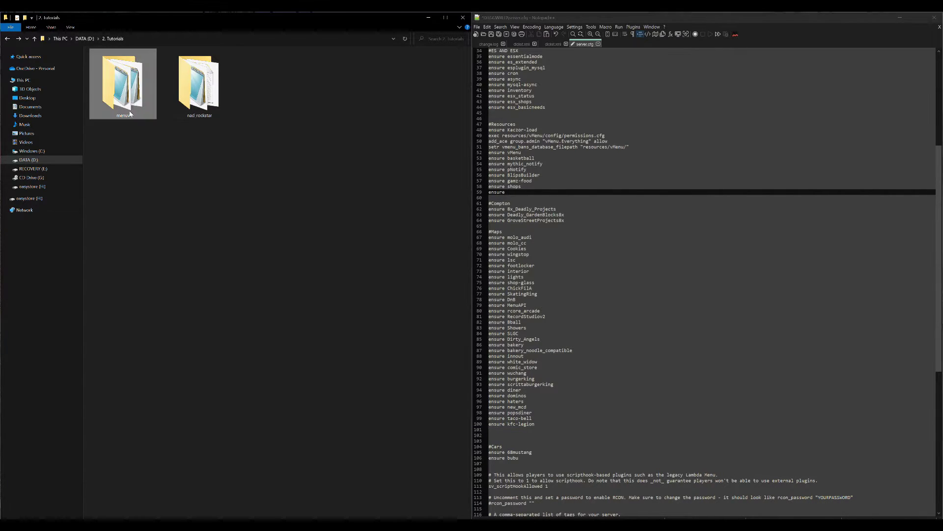
pyautogui.press('F2')
pyautogui.hotkey('ctrl', 'c')
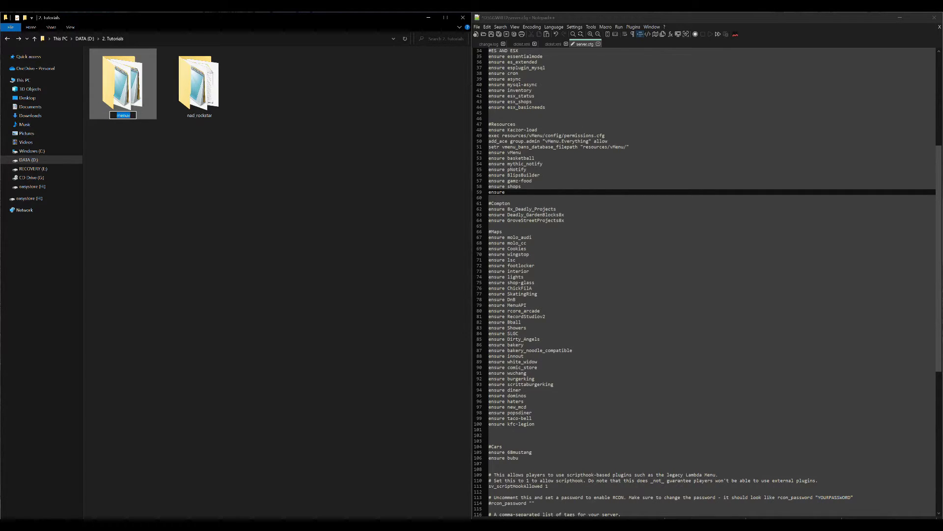
pyautogui.hotkey('alt', 'Tab')
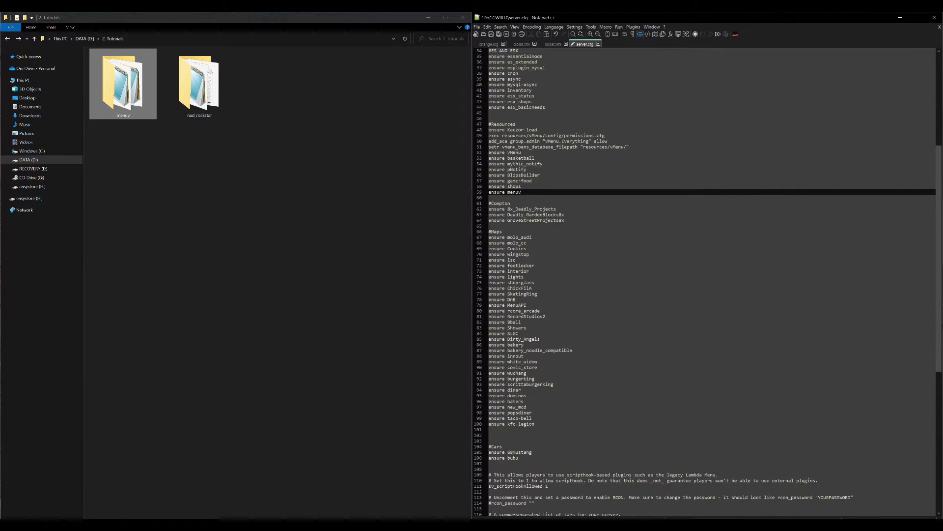
# - Add 'ensure nad_rockstar' on the next line, undoing an accidental rename of the nad_rockstar folder
pyautogui.press('Return')
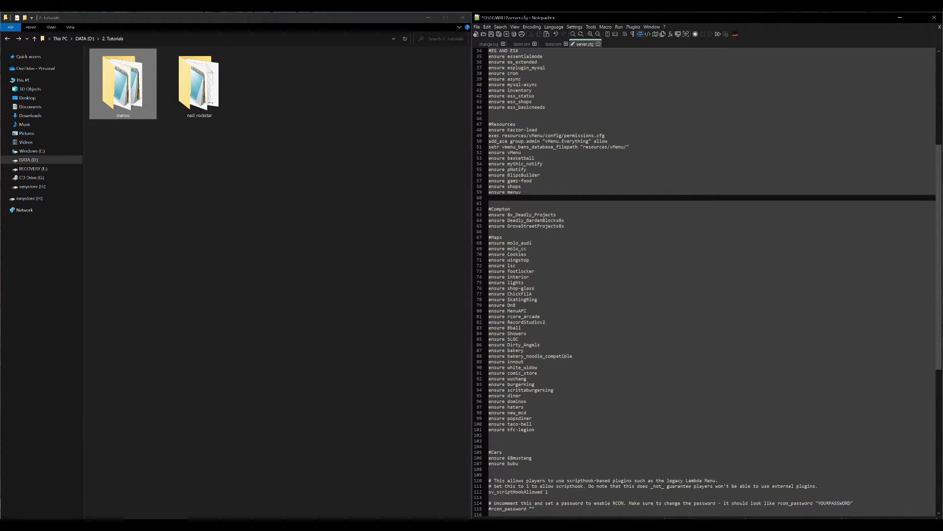
pyautogui.write('ensure')
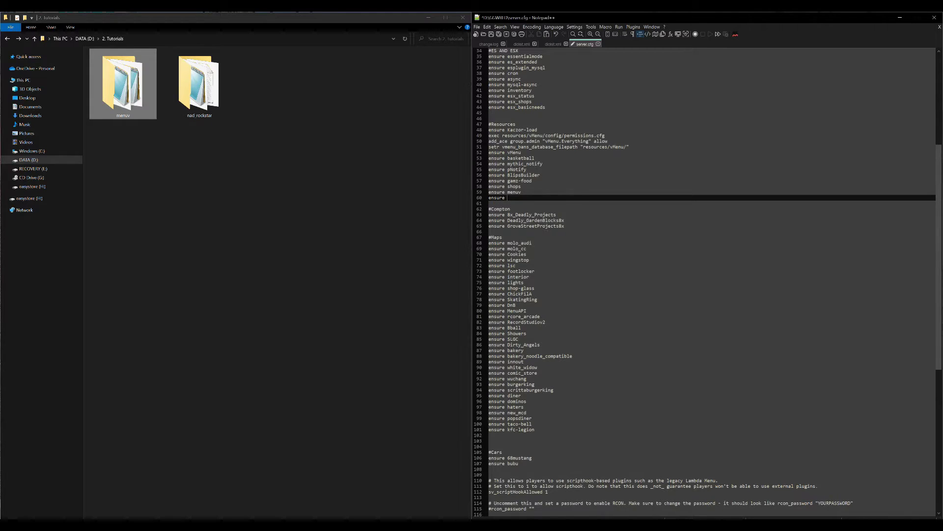
pyautogui.click(200, 116)
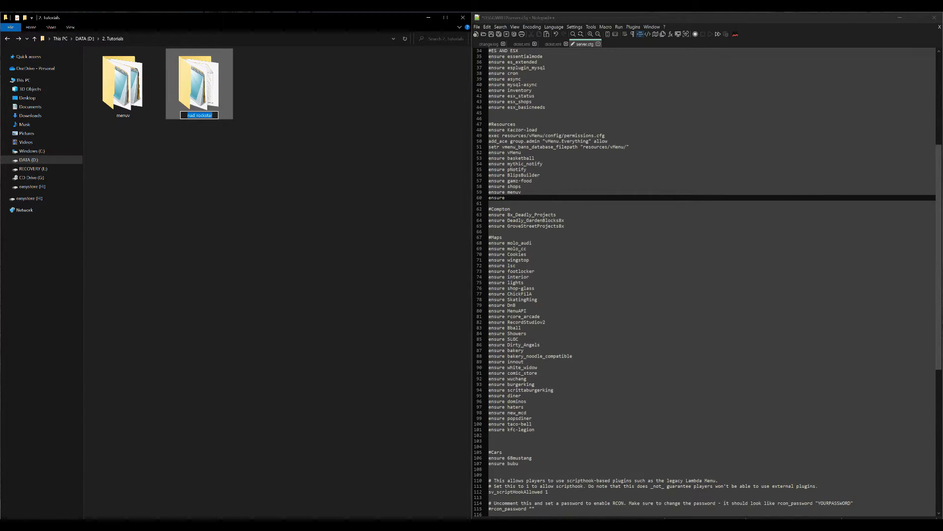
pyautogui.hotkey('ctrl', 'v')
pyautogui.press('Return')
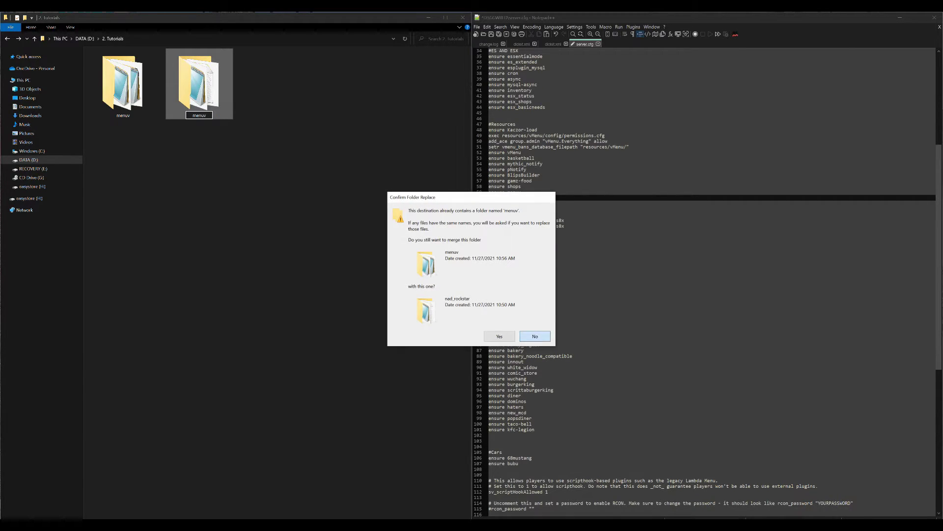
pyautogui.click(536, 336)
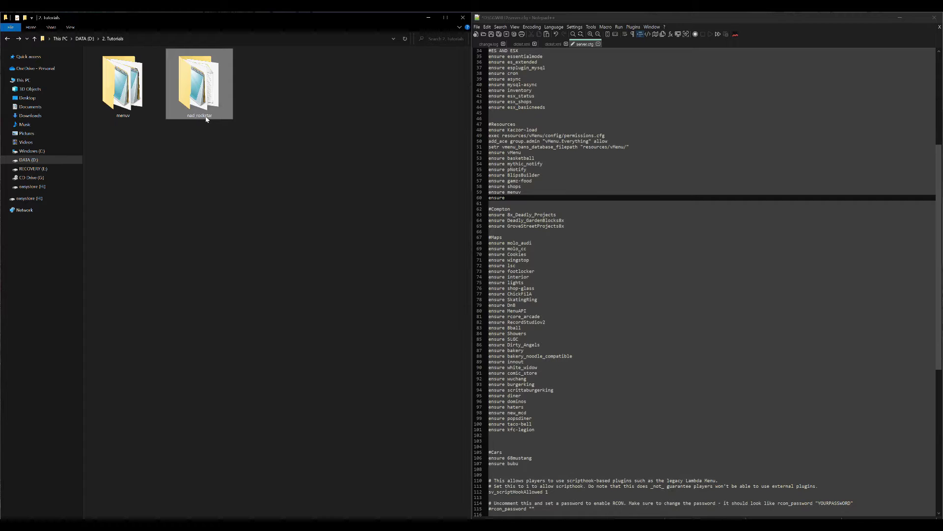
pyautogui.press('F2')
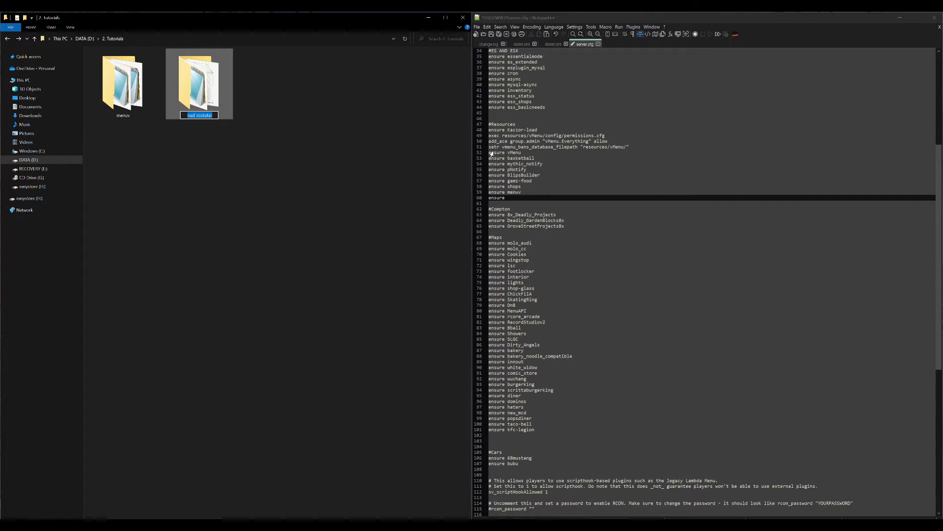
pyautogui.hotkey('alt', 'Tab')
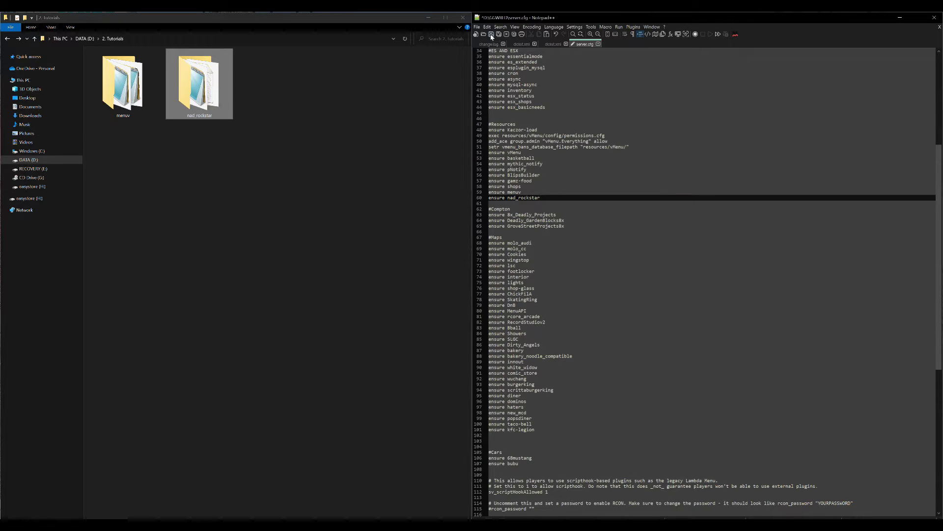
# - Minimize Notepad++ and run /rockstar in the FiveM chat to show the Rockstar Editor menu
pyautogui.click(901, 17)
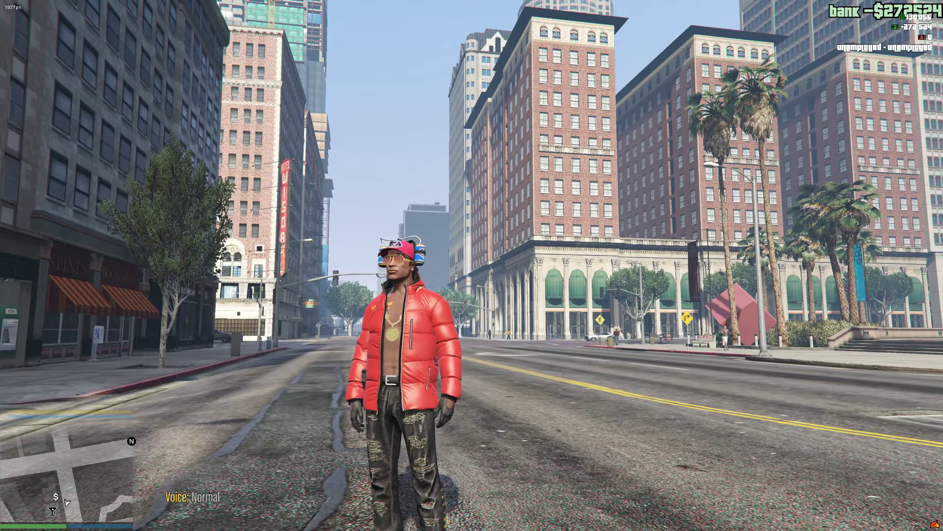
pyautogui.press('t')
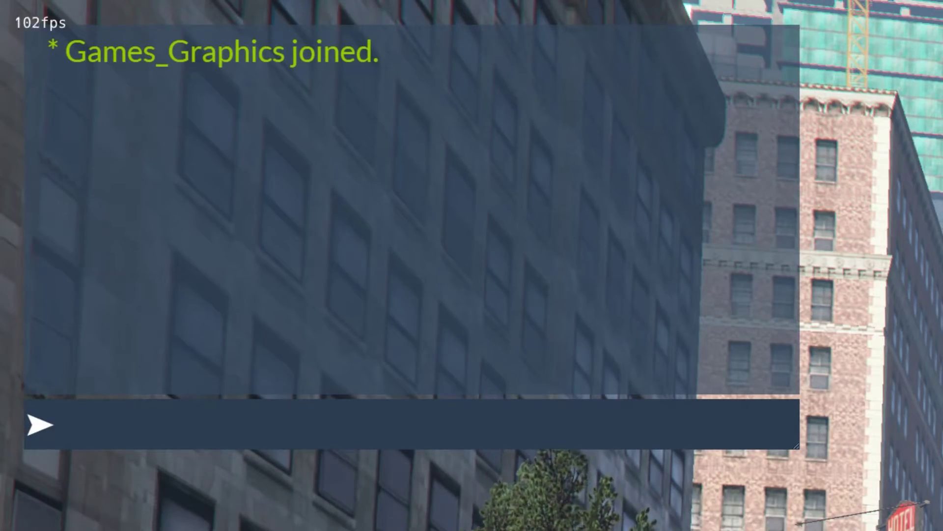
pyautogui.write('/')
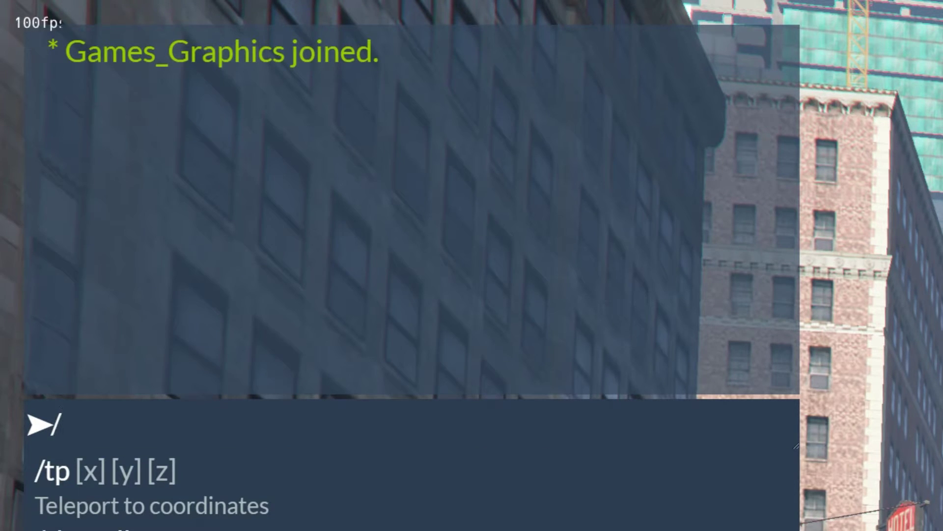
pyautogui.write('rockstar')
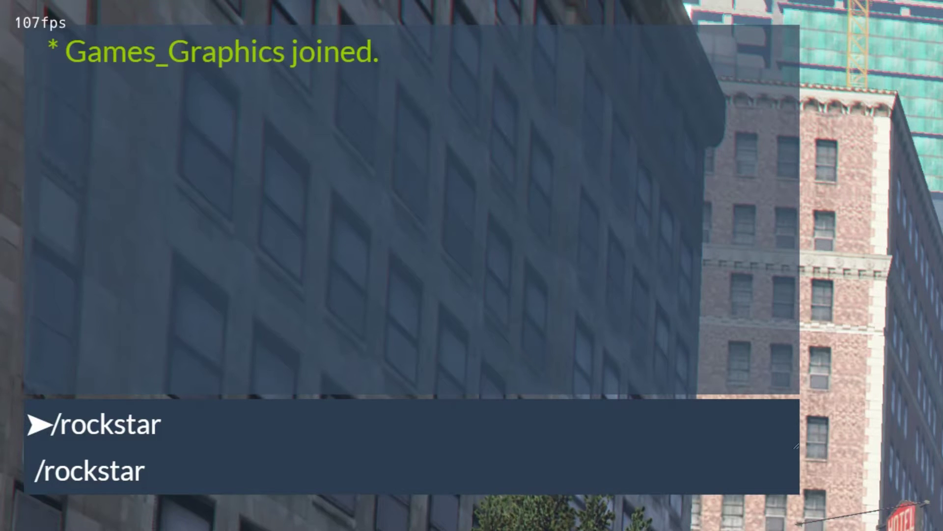
pyautogui.press('Return')
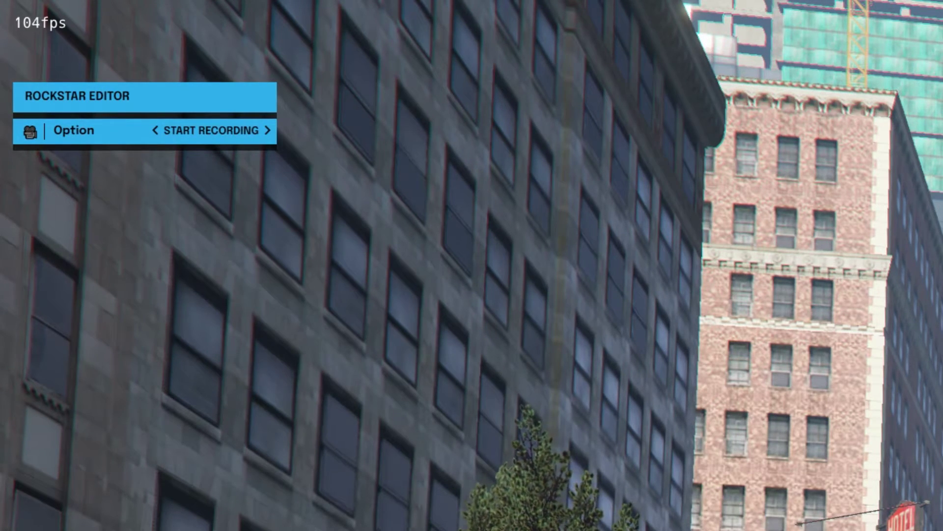
# - Cycle the Rockstar Editor option past Start Recording, ending on Discard Recording
pyautogui.press('Right')
pyautogui.press('Right')
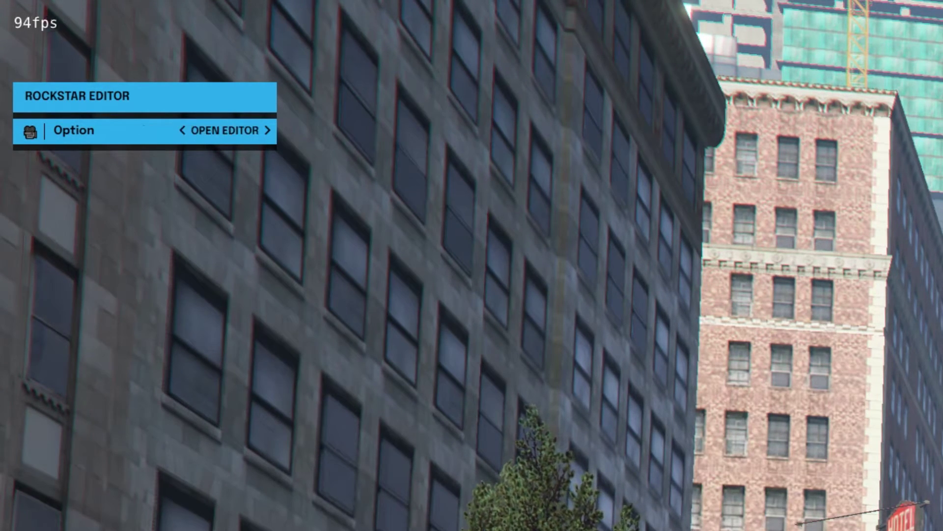
pyautogui.press('Right')
pyautogui.press('Right')
pyautogui.press('Right')
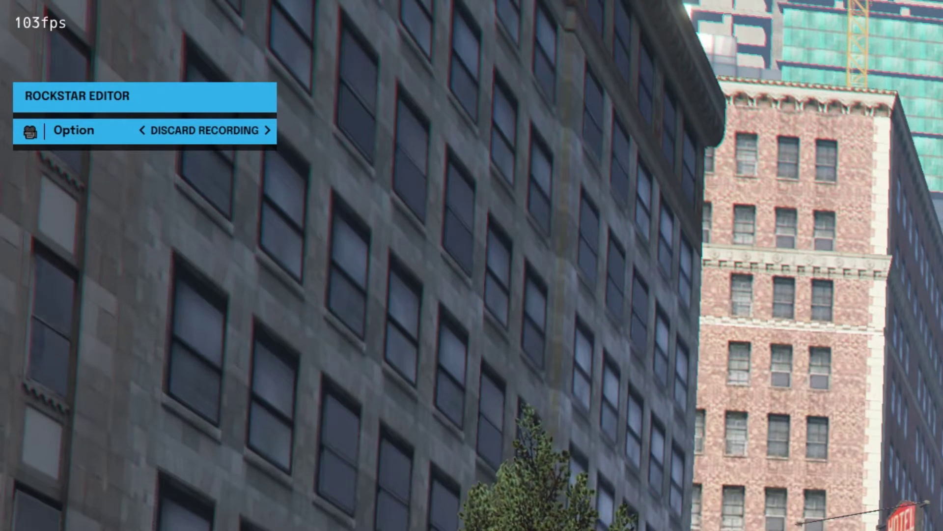
pyautogui.press('Right')
pyautogui.press('Right')
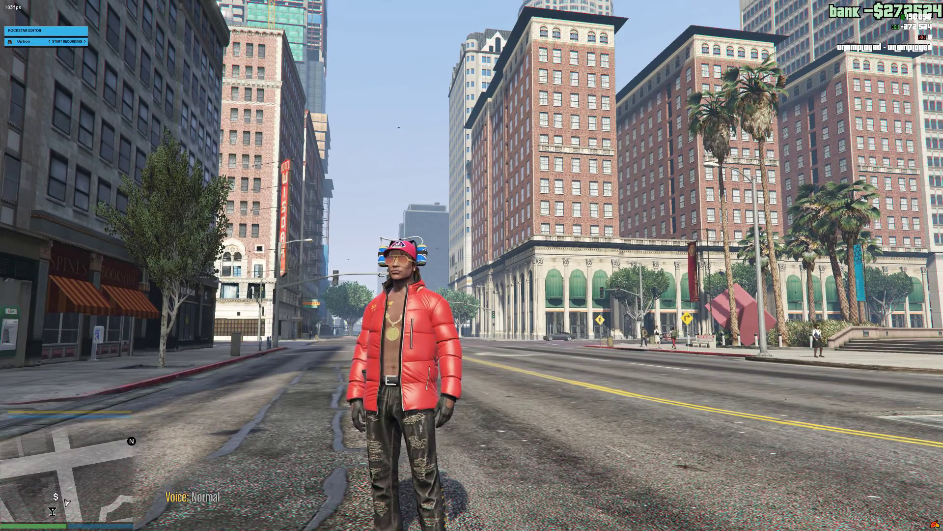
# - Start a gameplay recording, then switch to Save Recording and save the clip
pyautogui.press('Return')
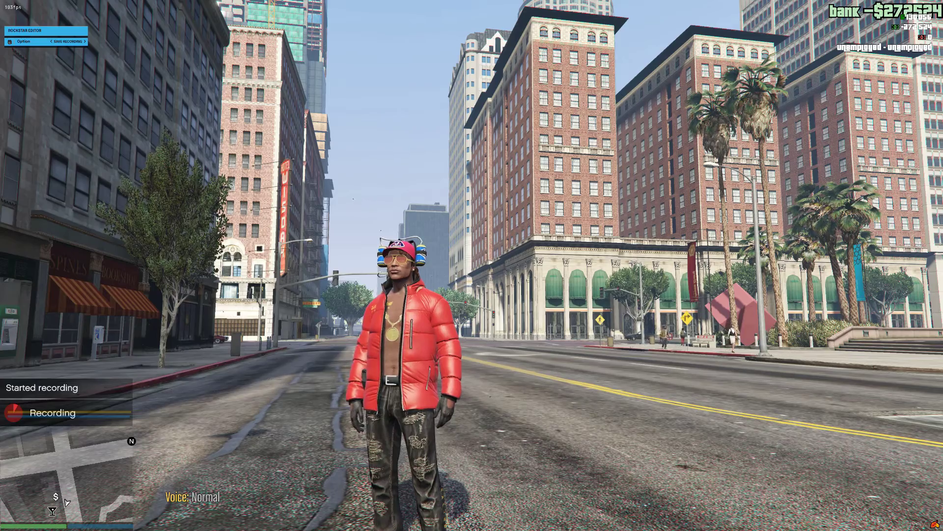
pyautogui.press('Right')
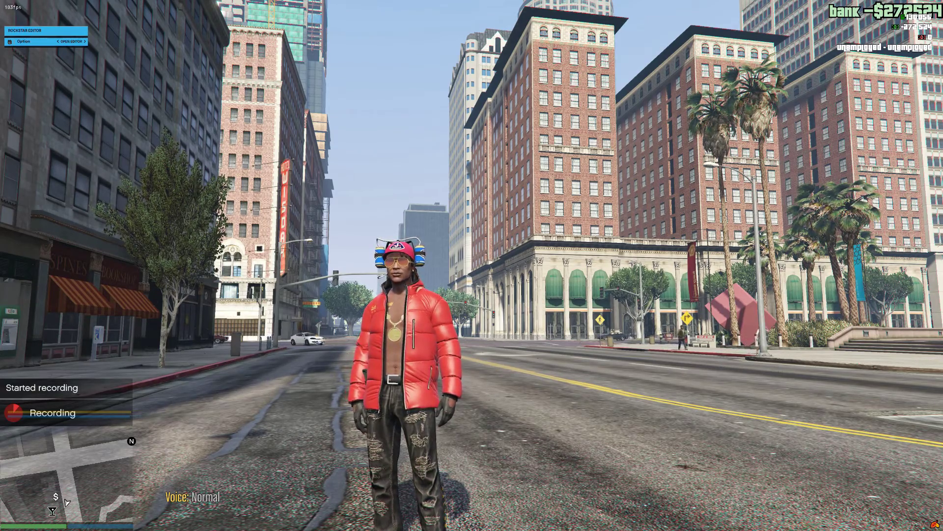
pyautogui.press('Left')
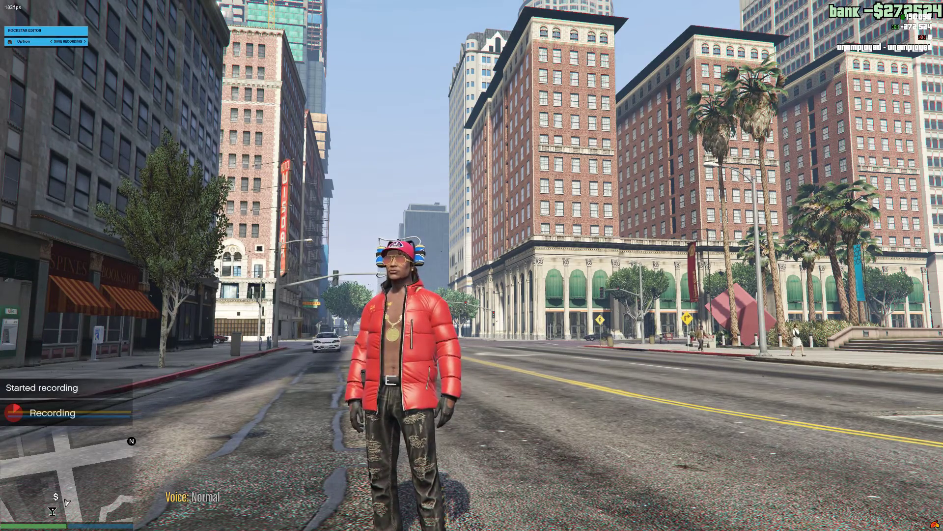
pyautogui.press('Return')
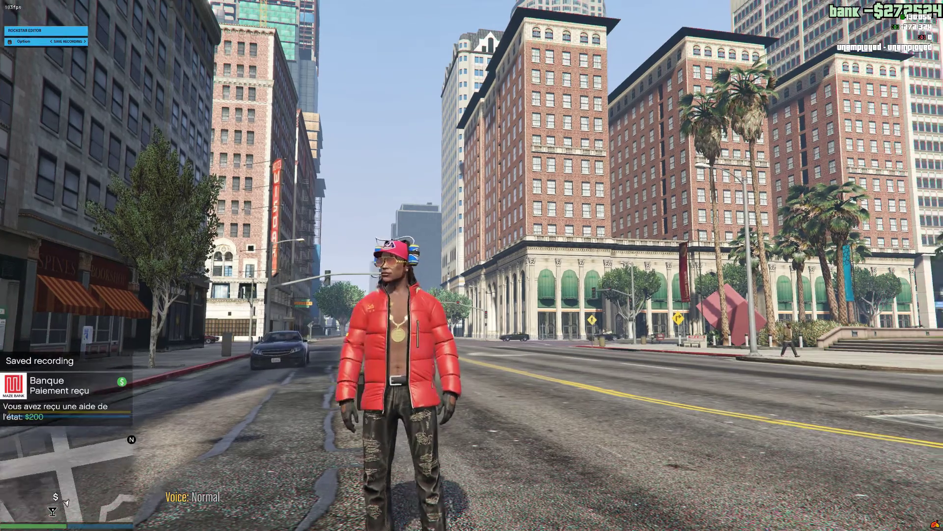
# - Walk the character along the street and set the menu option to Open Editor
pyautogui.press('w')
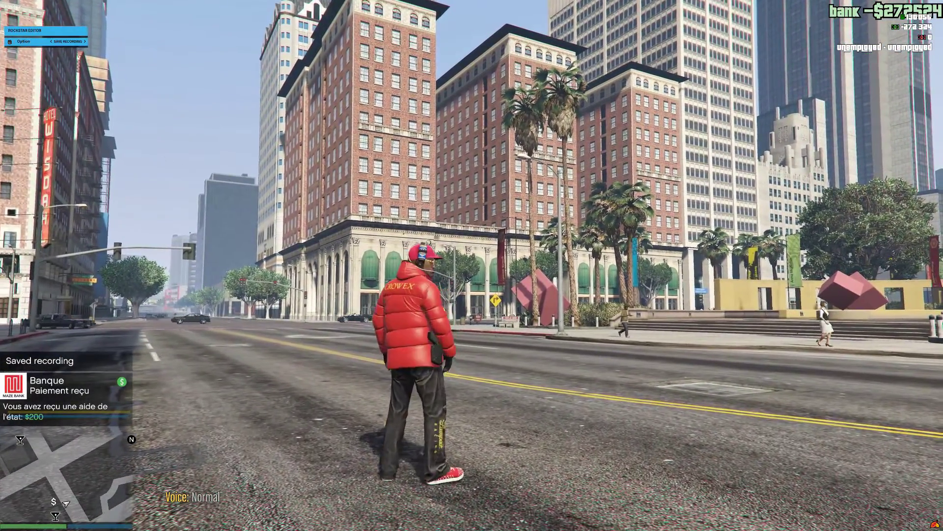
pyautogui.press('s')
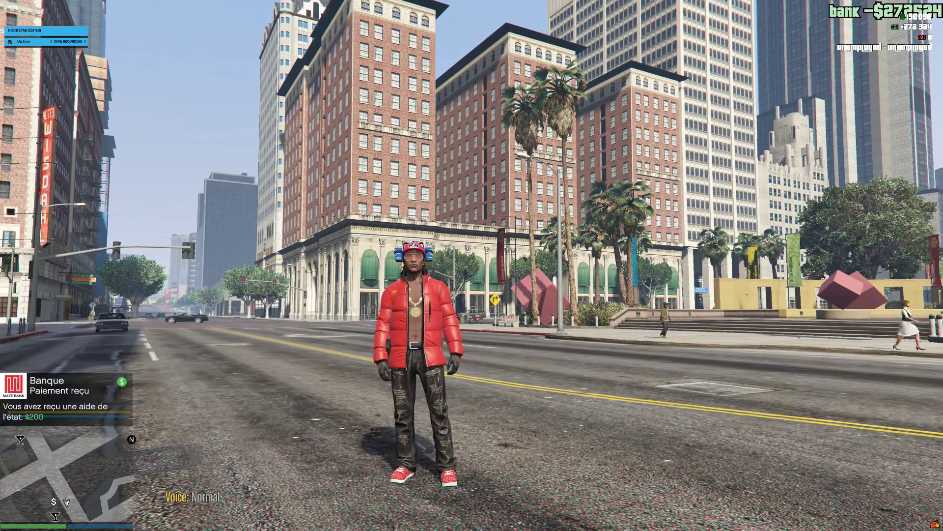
pyautogui.press('Right')
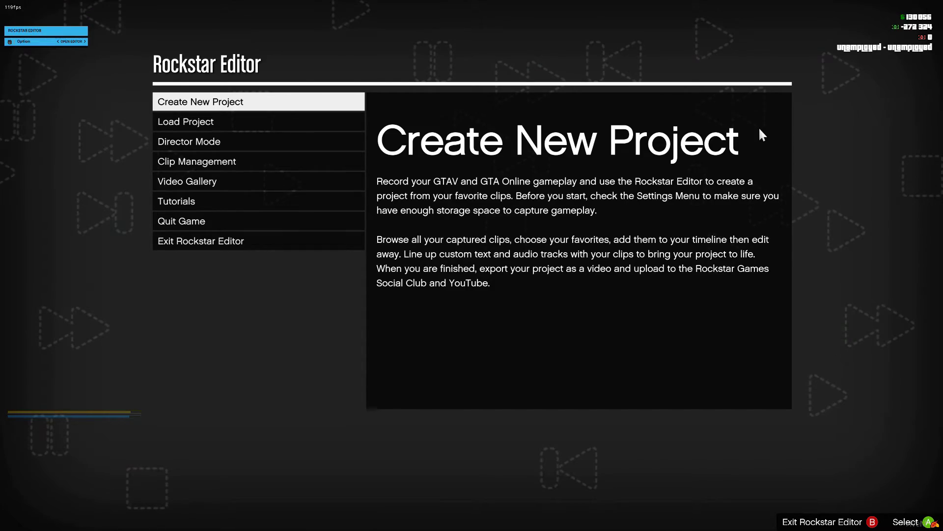
# - Choose Exit Rockstar Editor from the editor's main screen to bring up the quit alert
pyautogui.press('Up')
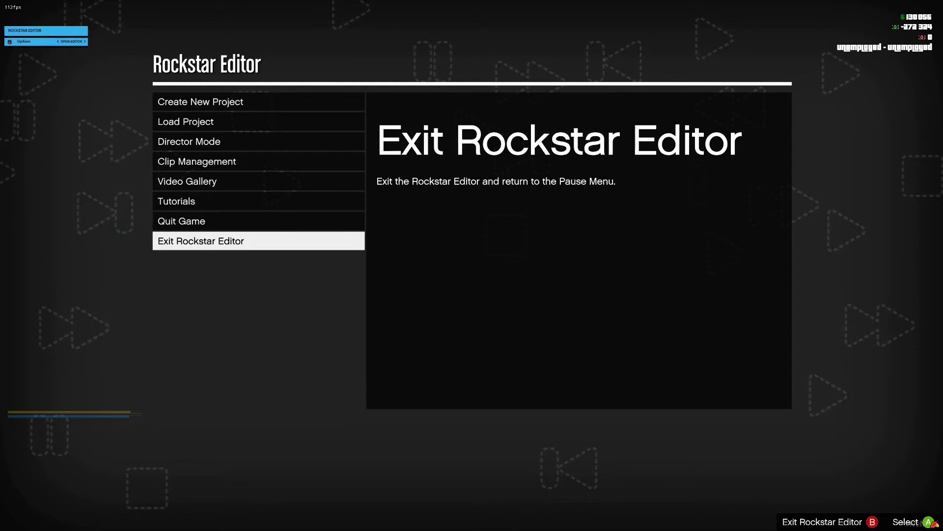
pyautogui.press('Return')
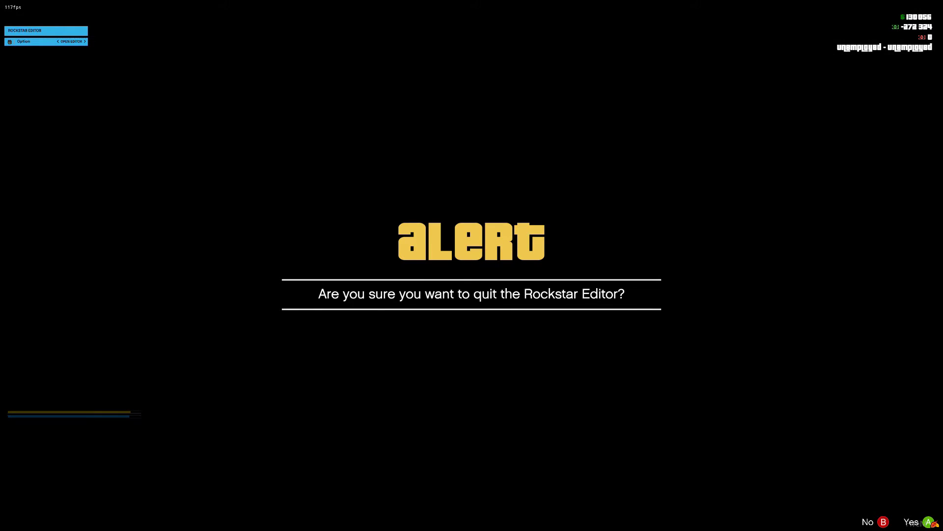